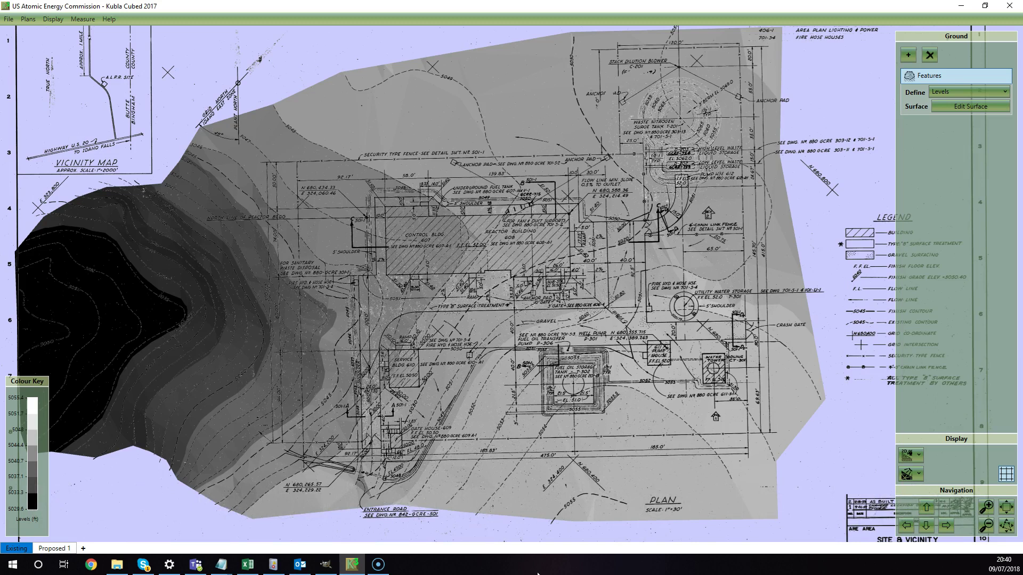
Inspect the terrain in 3D orbit view, then return to the flat plan view
{"action": "left_click", "coordinate": [908, 453]}
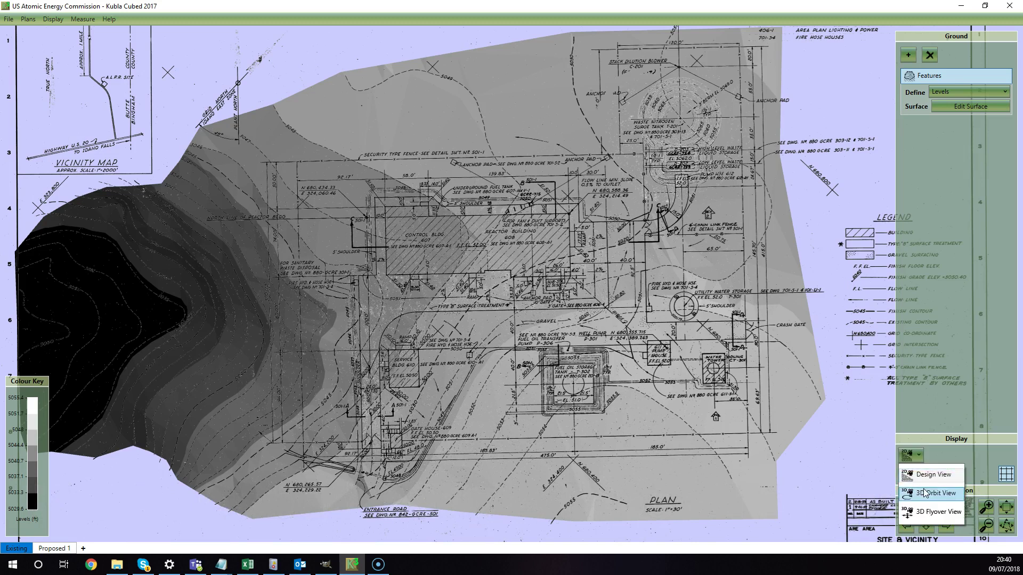
{"action": "left_click", "coordinate": [923, 488]}
{"action": "mouse_move", "coordinate": [466, 405]}
{"action": "left_mouse_down"}
{"action": "mouse_move", "coordinate": [579, 308]}
{"action": "mouse_move", "coordinate": [583, 317]}
{"action": "left_mouse_up"}
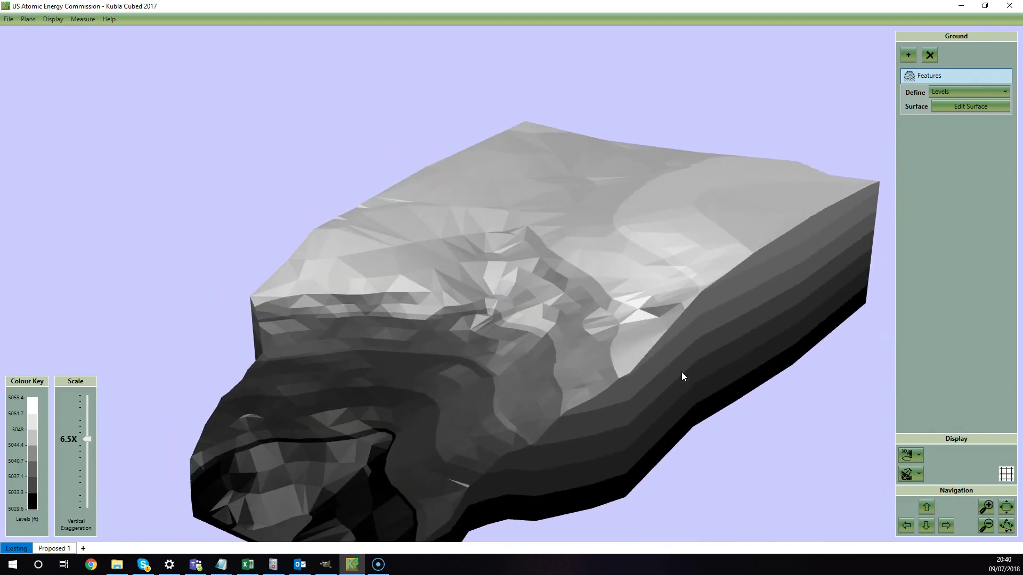
{"action": "mouse_move", "coordinate": [682, 372]}
{"action": "left_mouse_down"}
{"action": "mouse_move", "coordinate": [748, 397]}
{"action": "mouse_move", "coordinate": [660, 373]}
{"action": "mouse_move", "coordinate": [670, 366]}
{"action": "left_mouse_up"}
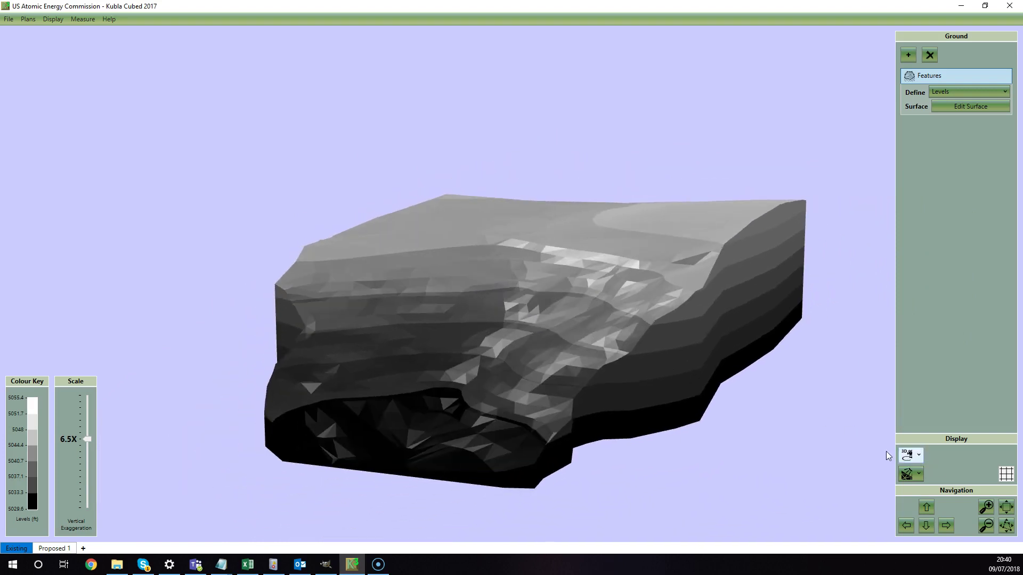
{"action": "left_click", "coordinate": [923, 461]}
{"action": "left_click", "coordinate": [930, 482]}
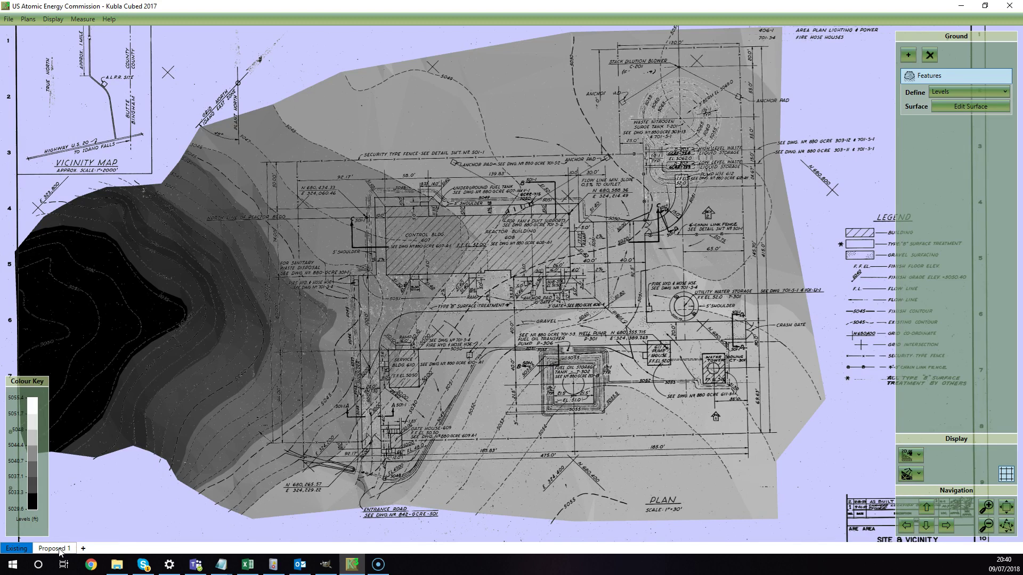
Rename the first proposed phase to 'Site Strip'
{"action": "right_click", "coordinate": [60, 551]}
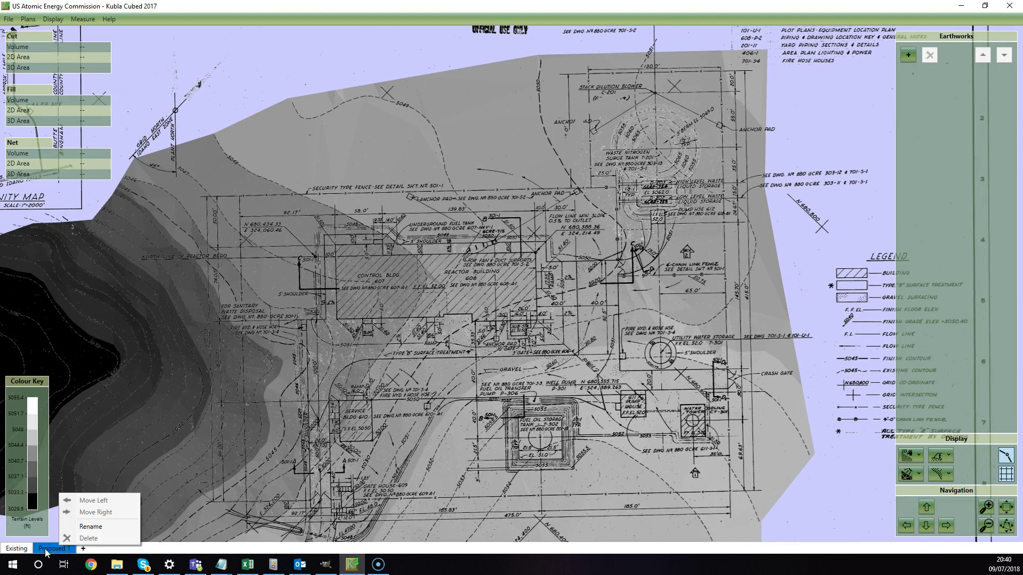
{"action": "left_click", "coordinate": [91, 526]}
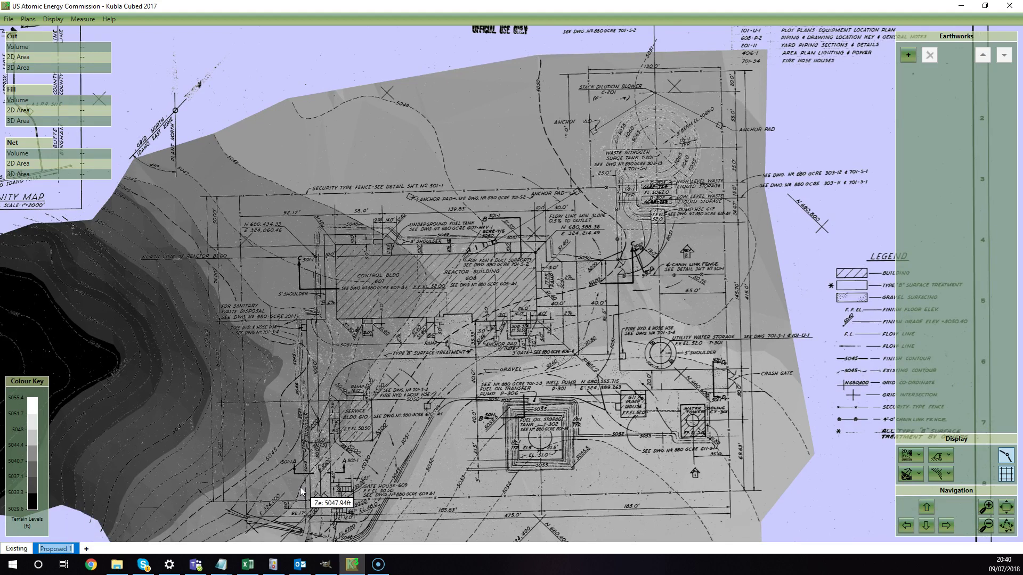
{"action": "type", "text": "Site Strip"}
{"action": "key", "text": "Return"}
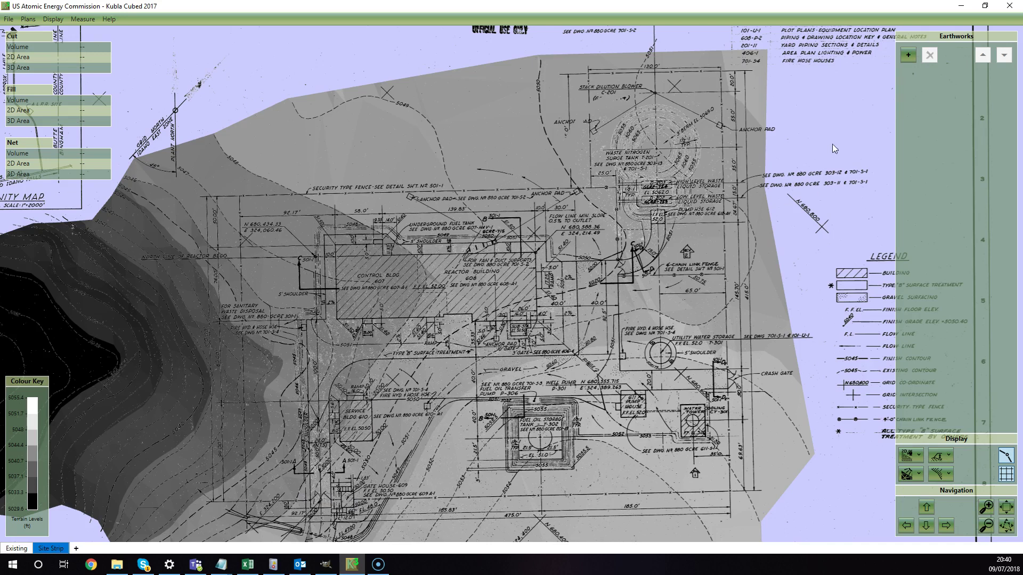
Trace a six-corner strip area around the site compound and its upper-right extension
{"action": "left_click_drag", "start_coordinate": [635, 366], "coordinate": [627, 334]}
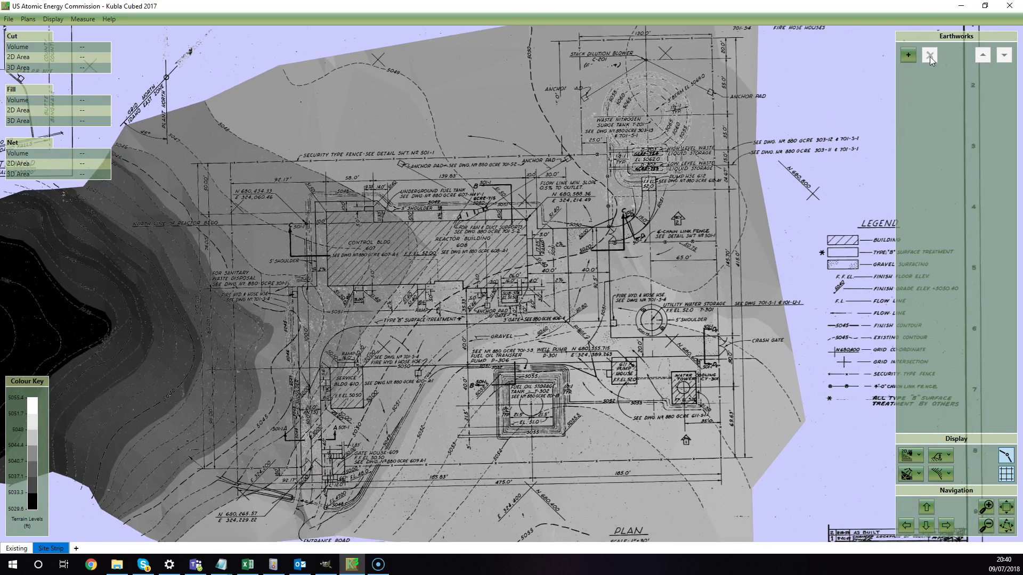
{"action": "left_click", "coordinate": [909, 56]}
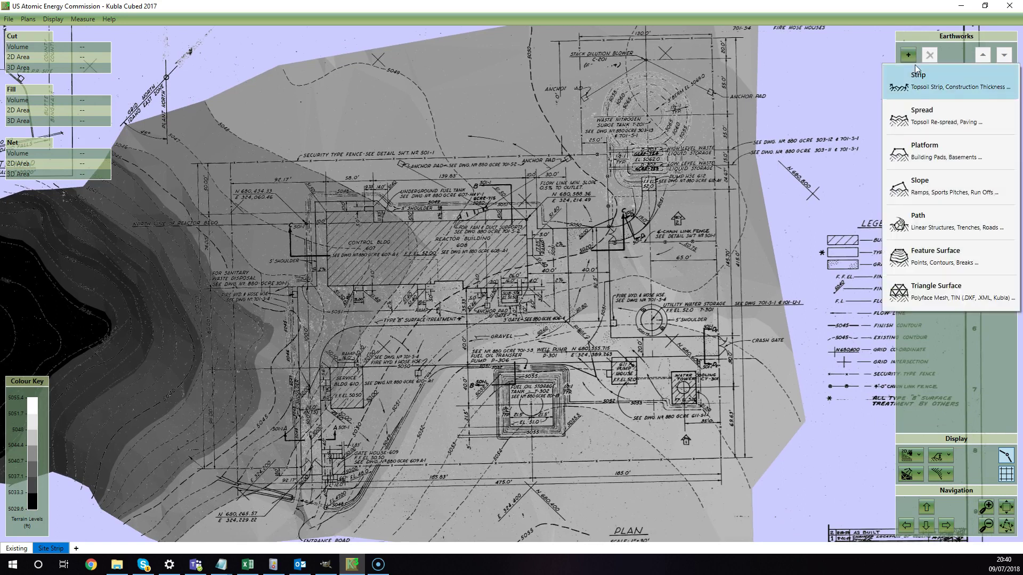
{"action": "left_click", "coordinate": [915, 79]}
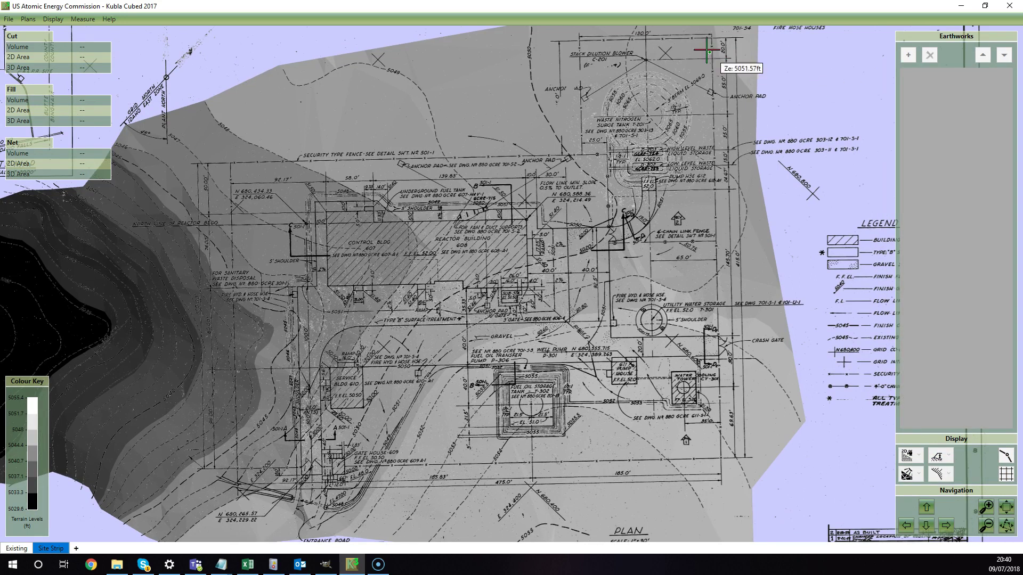
{"action": "left_click", "coordinate": [580, 40]}
{"action": "left_click", "coordinate": [580, 155]}
{"action": "left_click", "coordinate": [231, 163]}
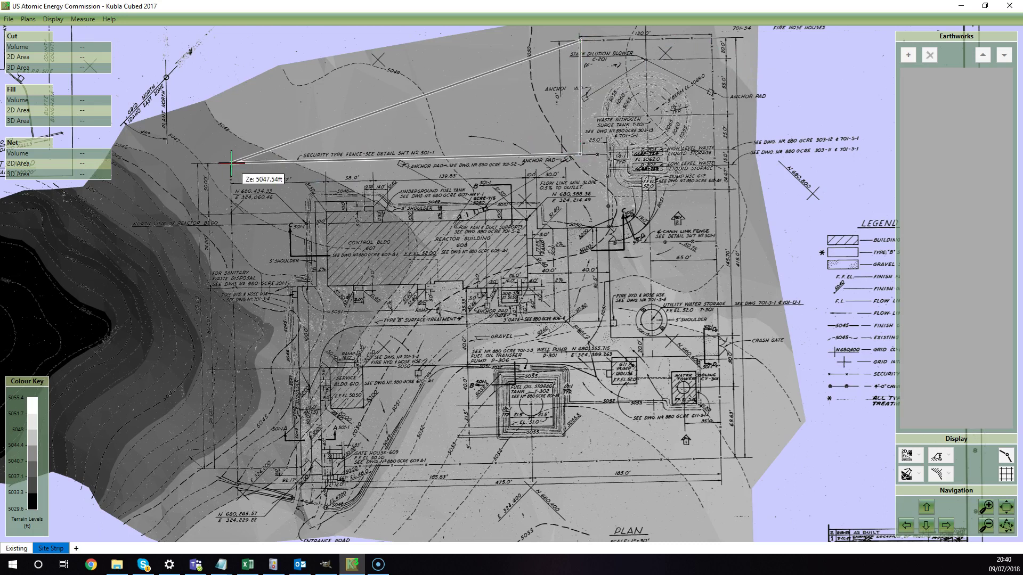
{"action": "left_click", "coordinate": [238, 468]}
{"action": "left_click", "coordinate": [721, 457]}
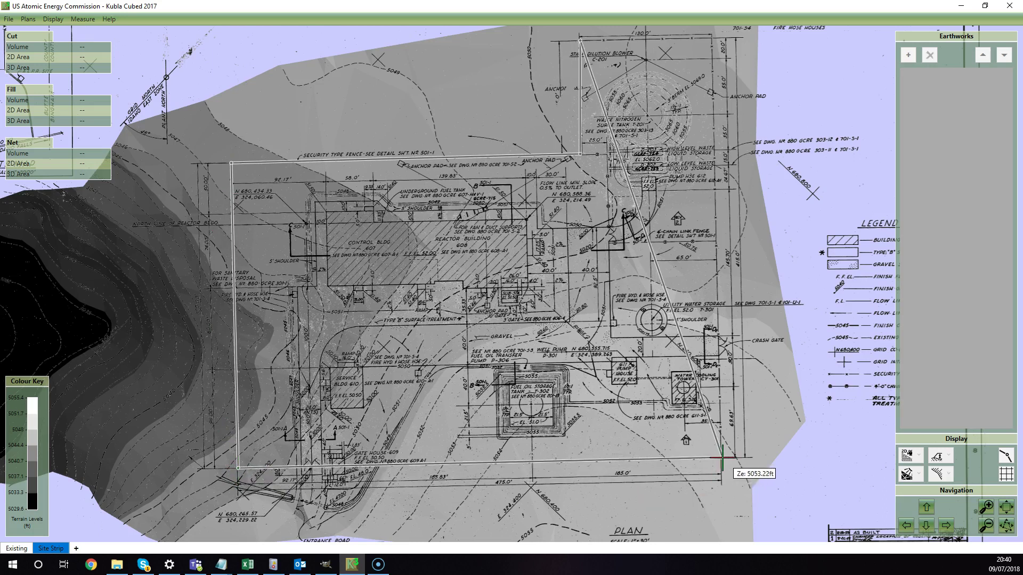
{"action": "left_click", "coordinate": [713, 39]}
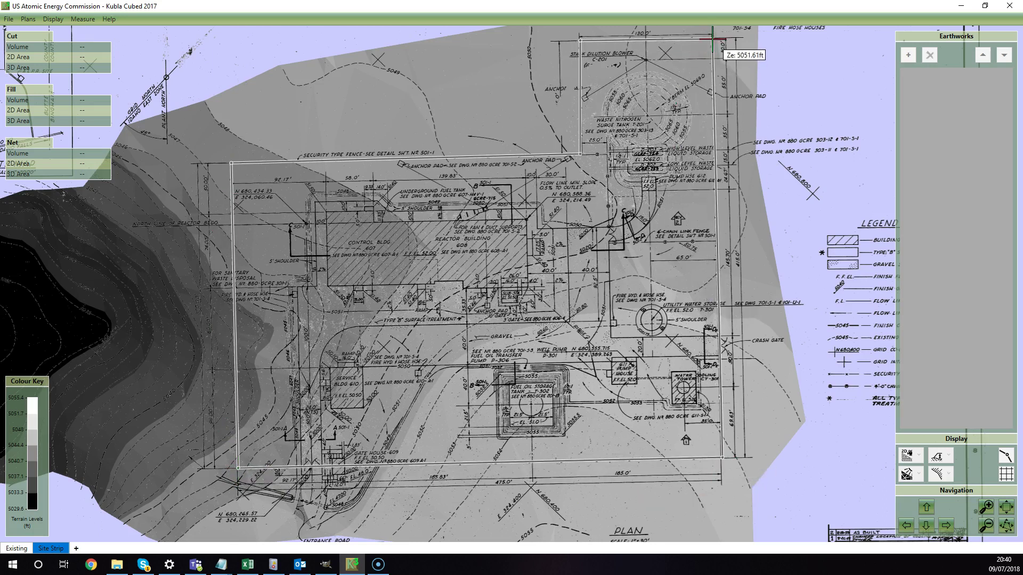
{"action": "right_click", "coordinate": [749, 184]}
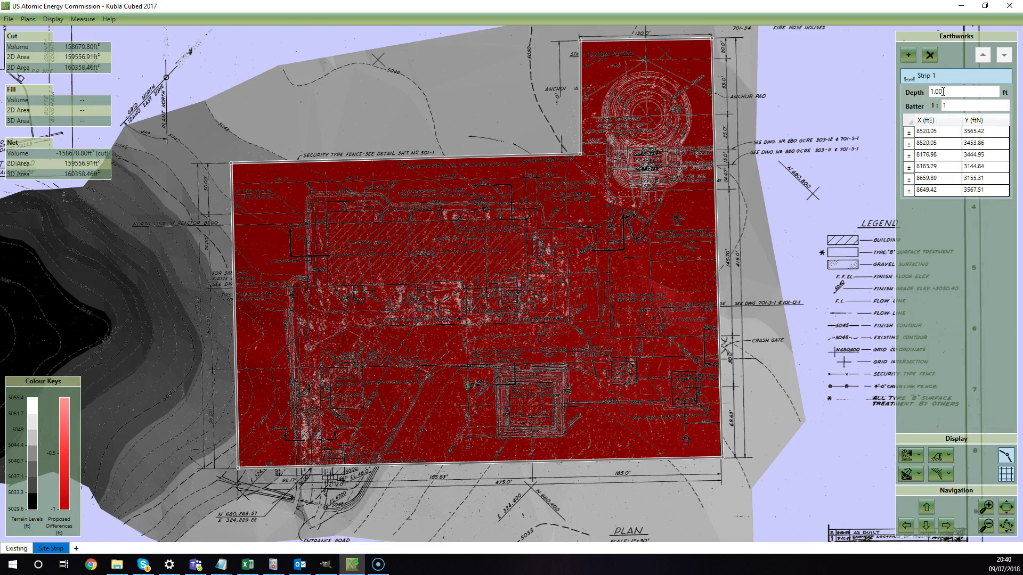
Give Strip 1 a 0.5 ft depth and a 1:0.01 batter
{"action": "left_click_drag", "start_coordinate": [942, 91], "coordinate": [908, 89]}
{"action": "type", "text": "0.5"}
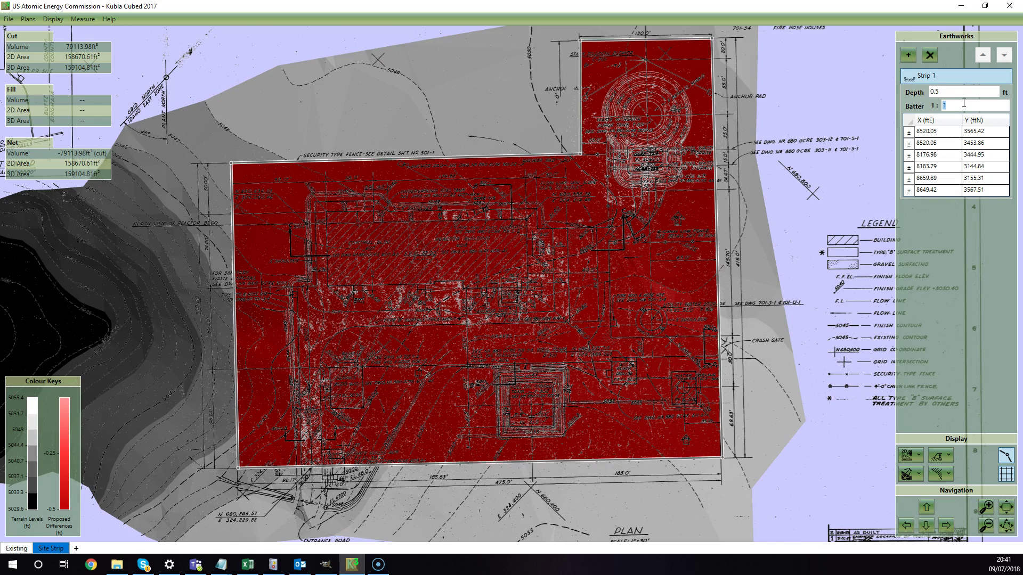
{"action": "type", "text": "0.01"}
{"action": "left_click", "coordinate": [958, 92]}
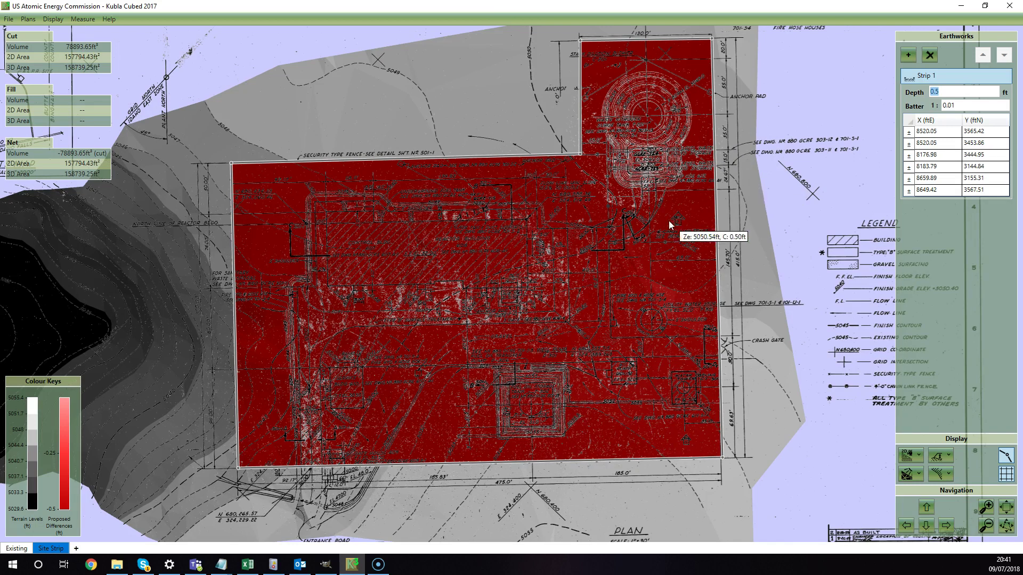
{"action": "left_click", "coordinate": [912, 456]}
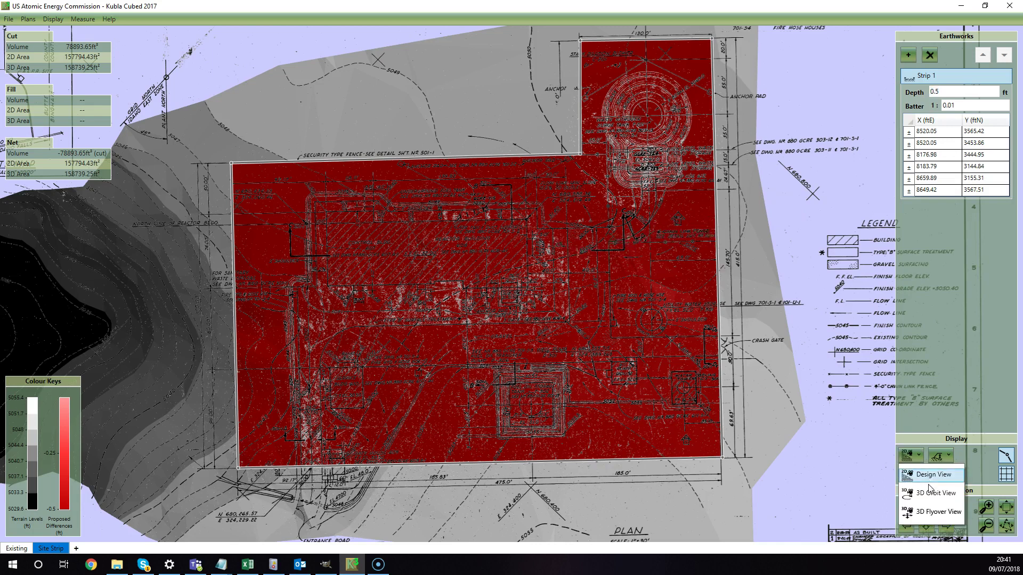
{"action": "left_click", "coordinate": [930, 493]}
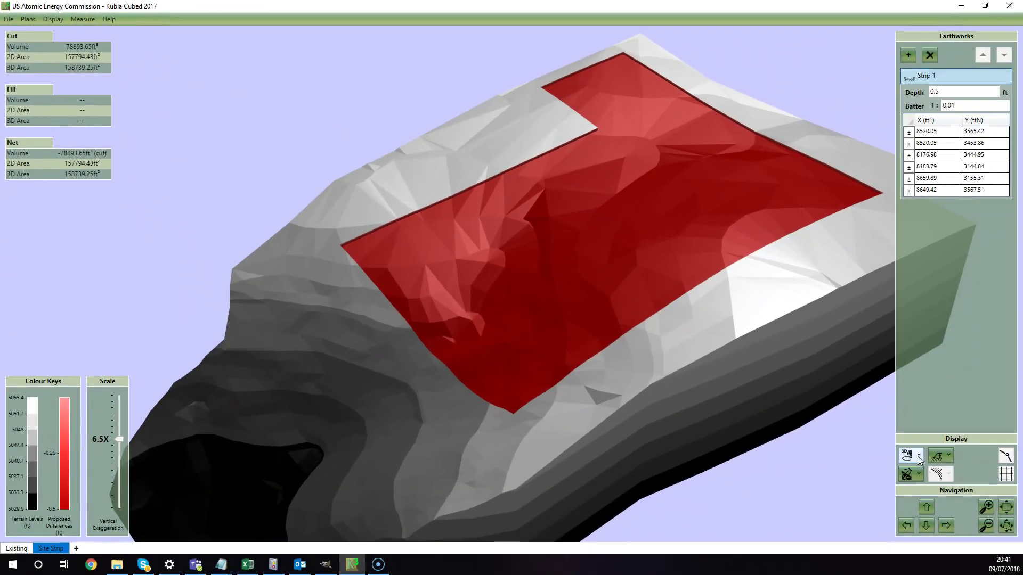
{"action": "left_click", "coordinate": [919, 456]}
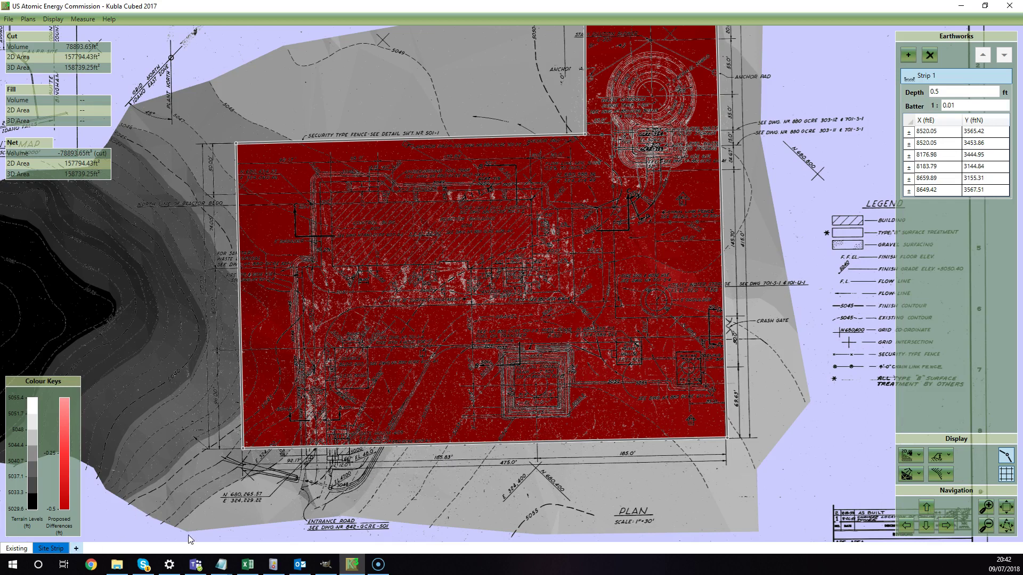
Add a new proposed phase named 'Bulk Earthworks', then return to the Site Strip phase
{"action": "left_click", "coordinate": [77, 548]}
{"action": "right_click", "coordinate": [99, 549]}
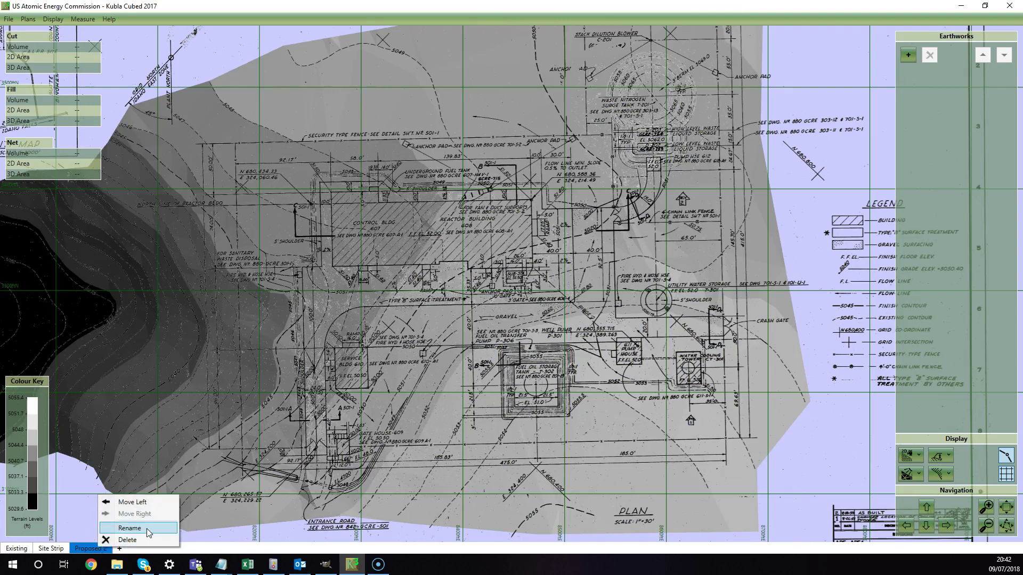
{"action": "left_click", "coordinate": [129, 528]}
{"action": "type", "text": "Bulk Earthworks"}
{"action": "key", "text": "Return"}
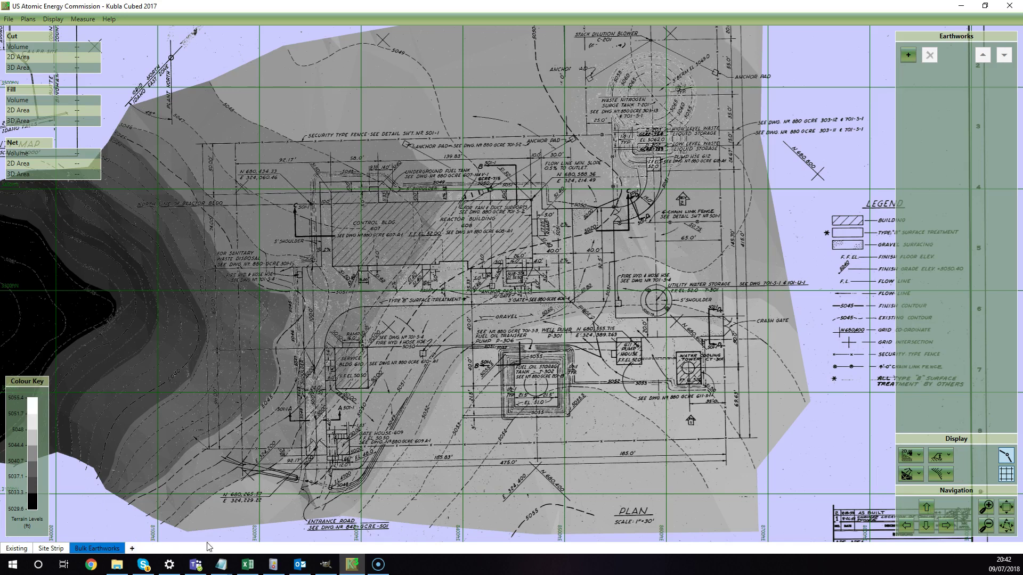
{"action": "left_click", "coordinate": [51, 548]}
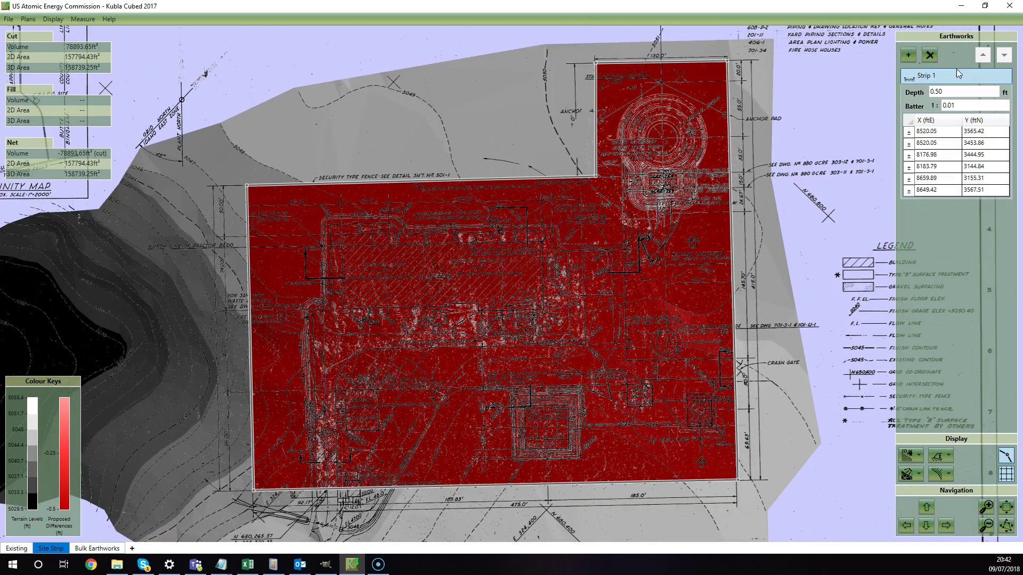
Trace Strip 2 as a small polygon just north of the large red strip, at 1 ft depth
{"action": "left_click", "coordinate": [957, 74]}
{"action": "scroll", "coordinate": [565, 283], "scroll_direction": "up", "scroll_amount": 1}
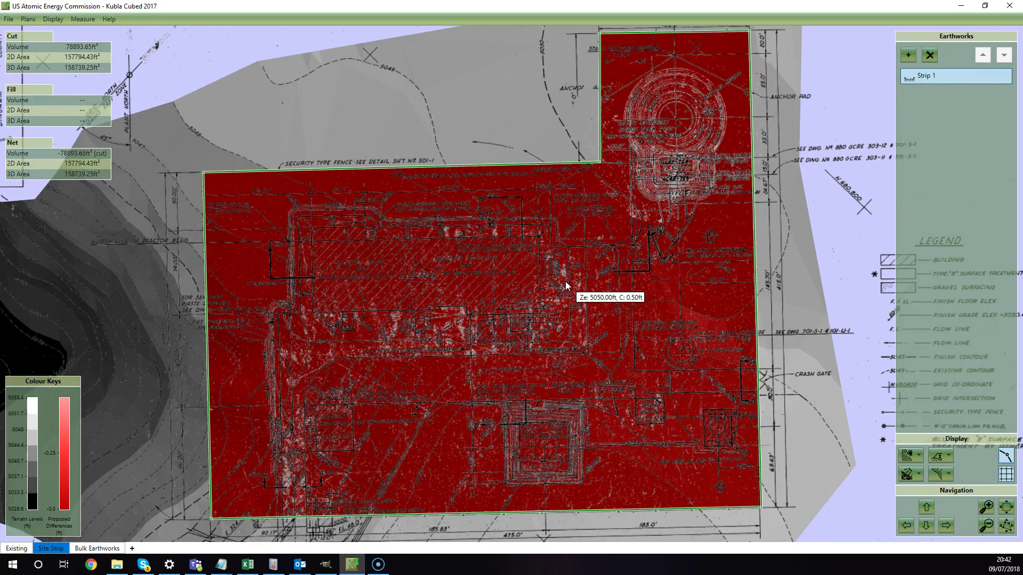
{"action": "left_click_drag", "start_coordinate": [564, 281], "coordinate": [565, 222]}
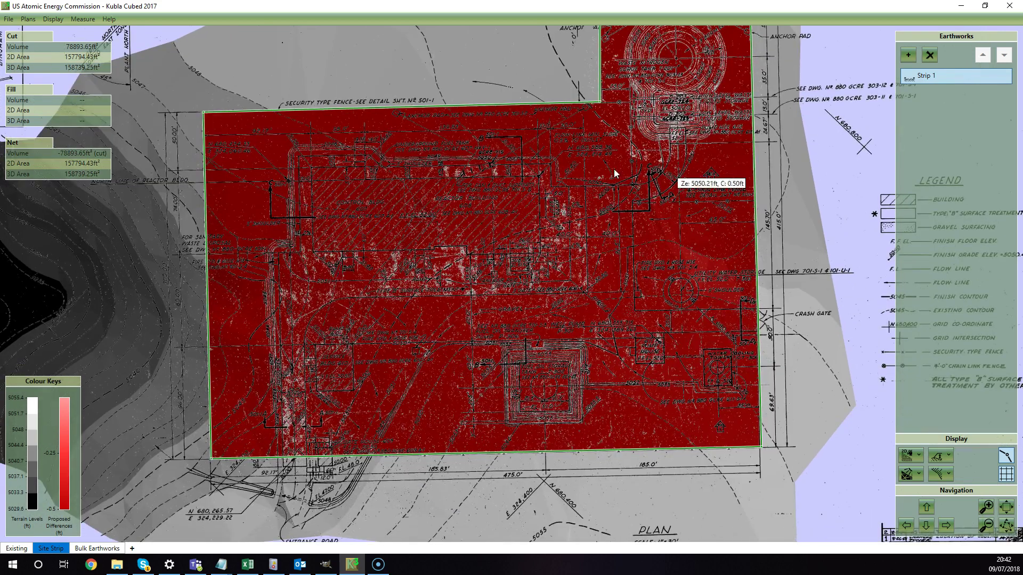
{"action": "scroll", "coordinate": [581, 260], "scroll_direction": "down", "scroll_amount": 1}
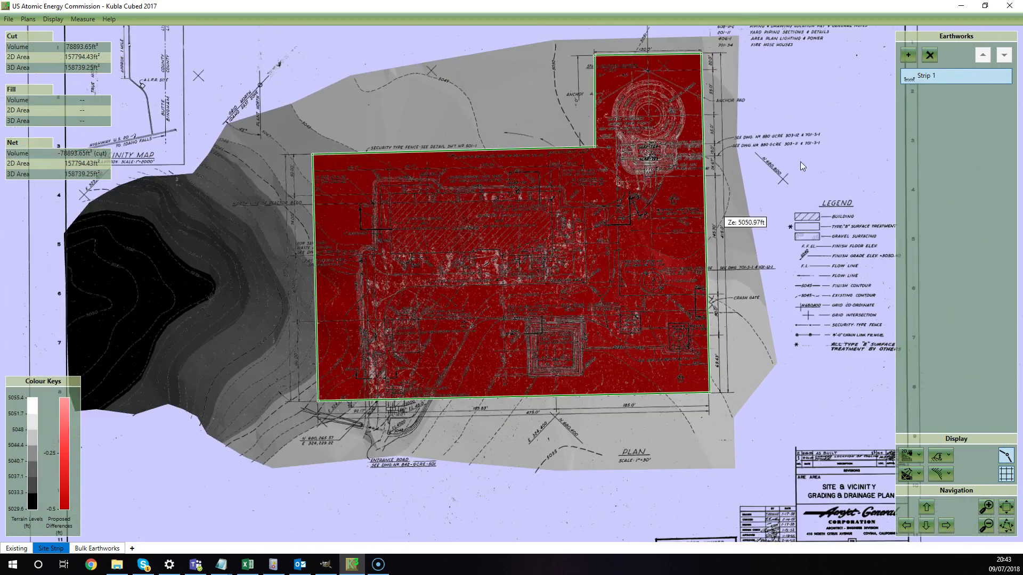
{"action": "left_click", "coordinate": [908, 55]}
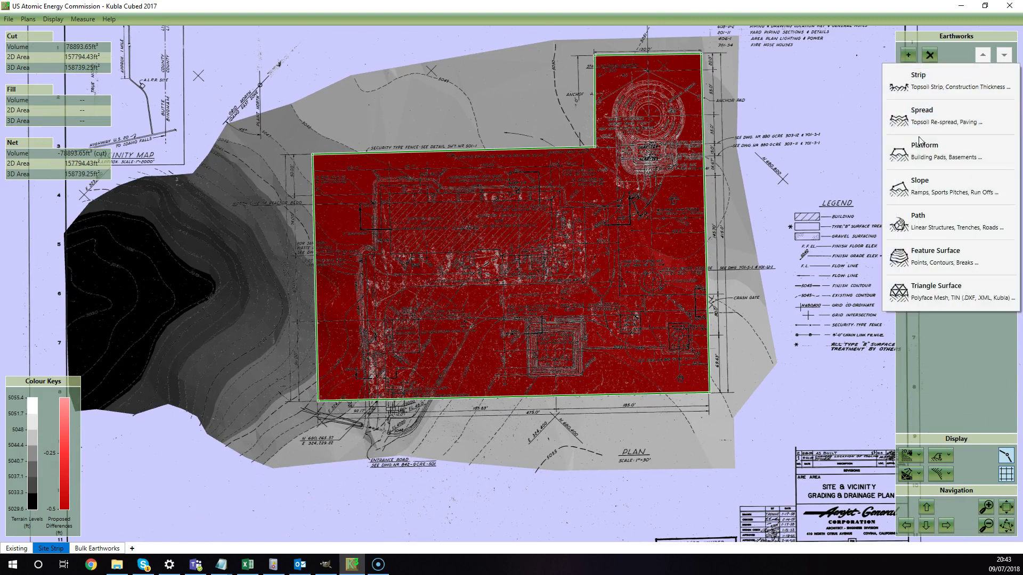
{"action": "left_click", "coordinate": [919, 80]}
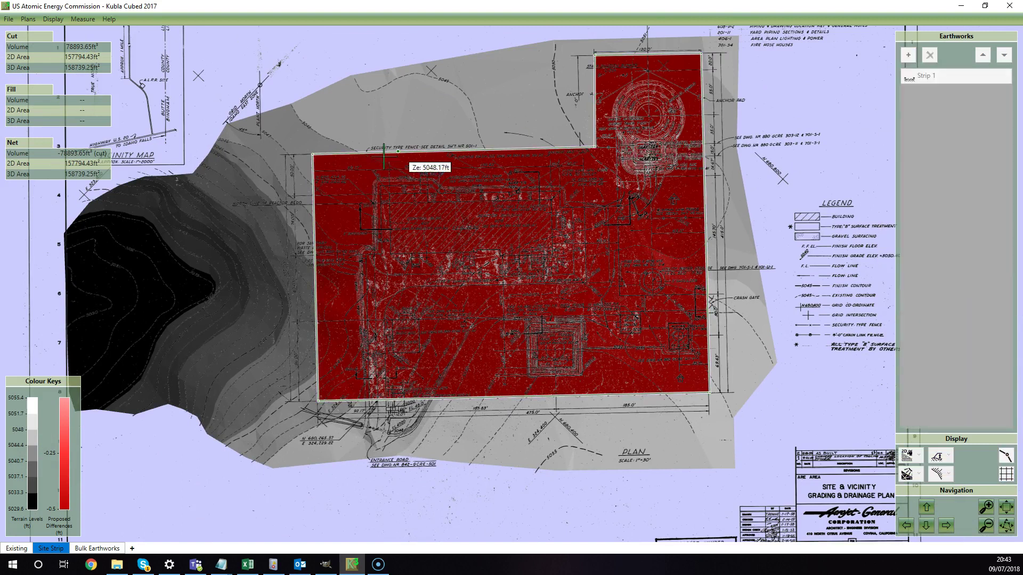
{"action": "left_click", "coordinate": [505, 63]}
{"action": "left_click", "coordinate": [423, 86]}
{"action": "left_click", "coordinate": [416, 118]}
{"action": "left_click", "coordinate": [511, 110]}
{"action": "left_click", "coordinate": [560, 105]}
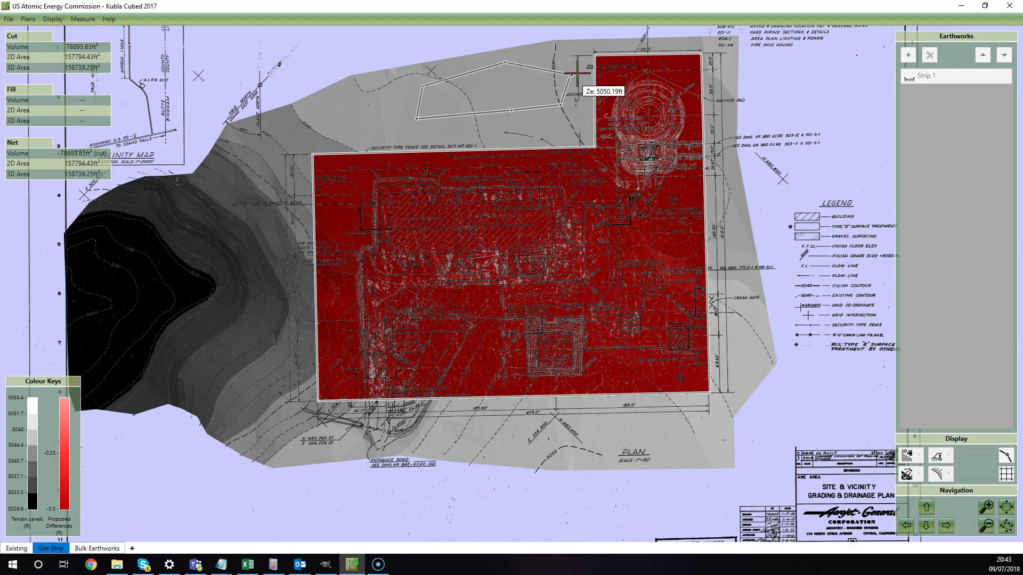
{"action": "right_click", "coordinate": [584, 69]}
{"action": "double_click", "coordinate": [948, 109]}
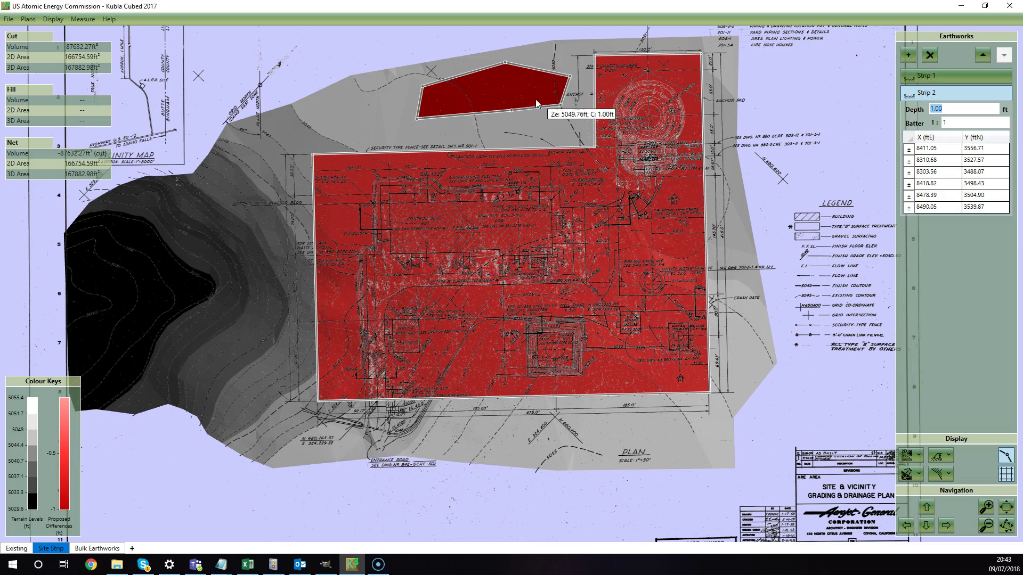
Set Strip 2's depth to 1 and compare its lower edge against Strip 1's outline
{"action": "left_click_drag", "start_coordinate": [536, 105], "coordinate": [533, 170]}
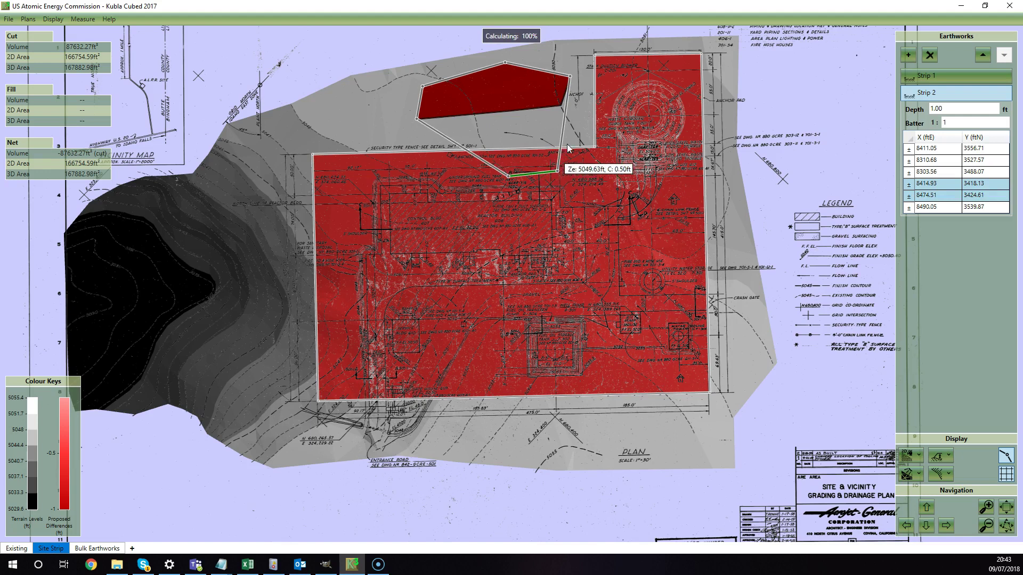
{"action": "type", "text": "1"}
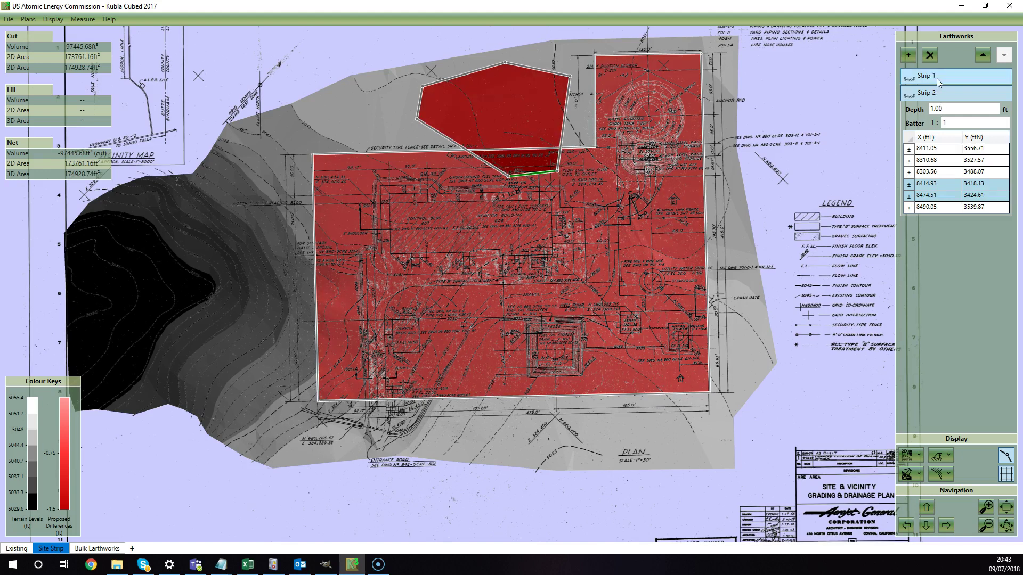
{"action": "left_click", "coordinate": [938, 75]}
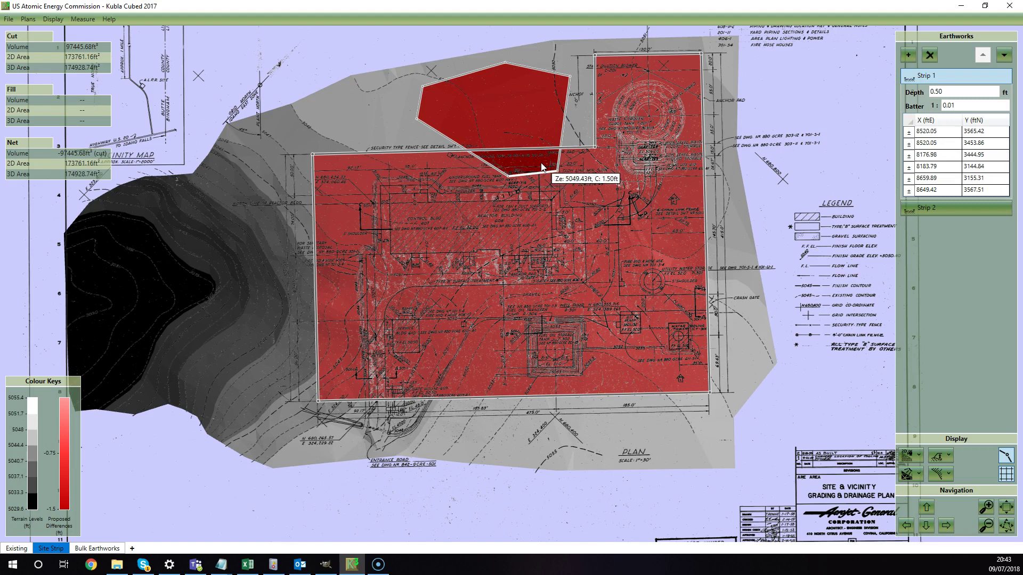
{"action": "scroll", "coordinate": [541, 163], "scroll_direction": "up", "scroll_amount": 1}
{"action": "scroll", "coordinate": [541, 163], "scroll_direction": "up", "scroll_amount": 1}
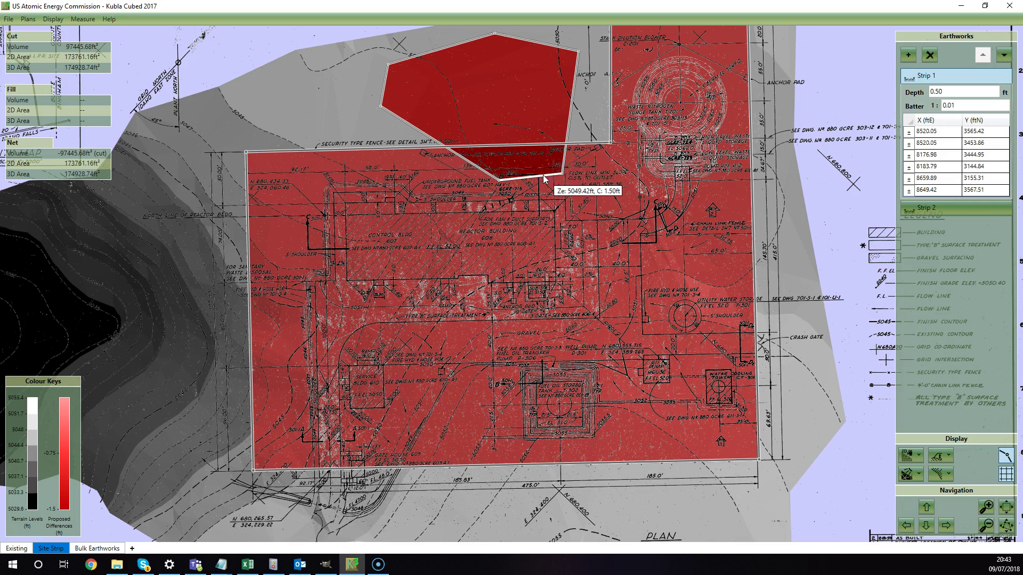
{"action": "left_click", "coordinate": [561, 171]}
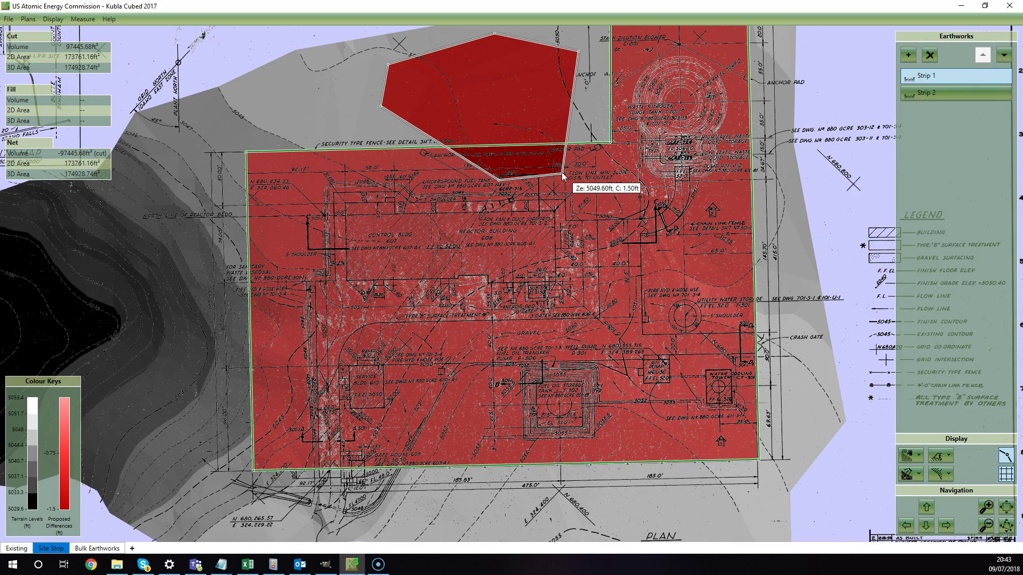
Move Strip 2's lower edge up clear of the main strip, giving about 91,404 ft³ cut
{"action": "left_click", "coordinate": [569, 78]}
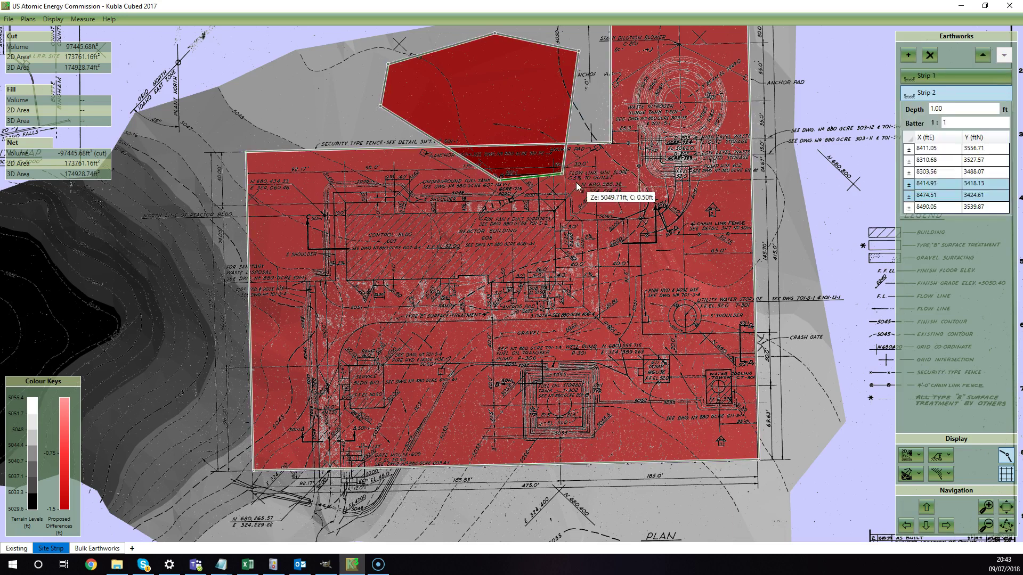
{"action": "left_click_drag", "start_coordinate": [552, 179], "coordinate": [549, 127]}
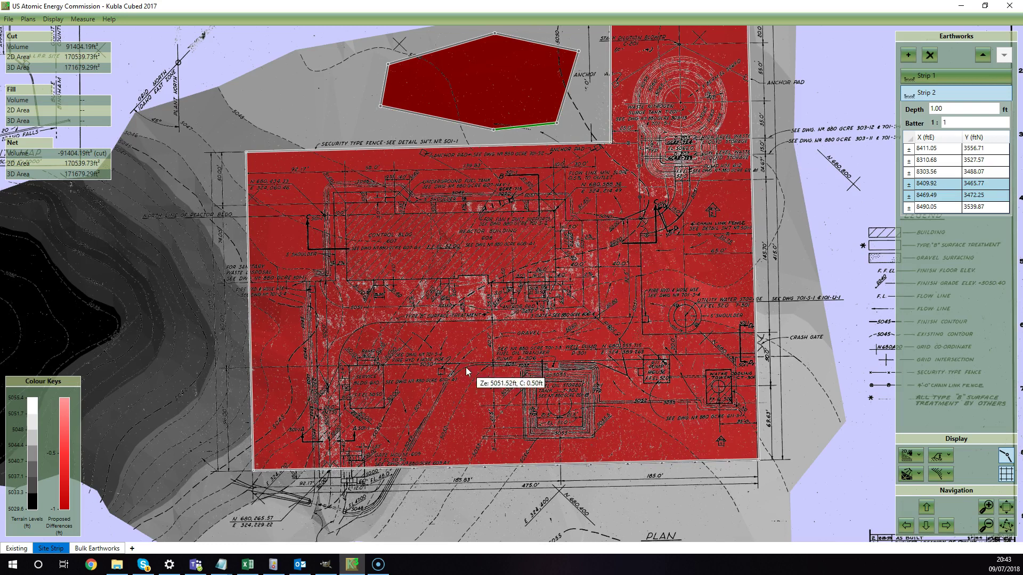
{"action": "left_click", "coordinate": [908, 55]}
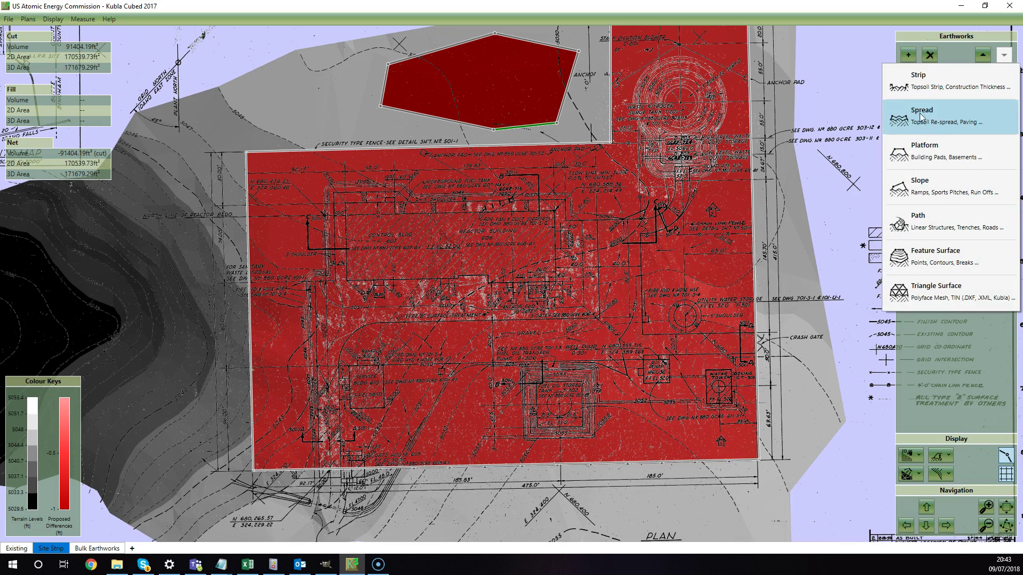
Add a five-corner Spread 1 over the main strip's centre with 0.5 ft height
{"action": "left_click", "coordinate": [920, 116]}
{"action": "left_click", "coordinate": [396, 249]}
{"action": "left_click", "coordinate": [648, 230]}
{"action": "left_click", "coordinate": [657, 333]}
{"action": "left_click", "coordinate": [537, 403]}
{"action": "left_click", "coordinate": [411, 403]}
{"action": "left_click", "coordinate": [396, 248]}
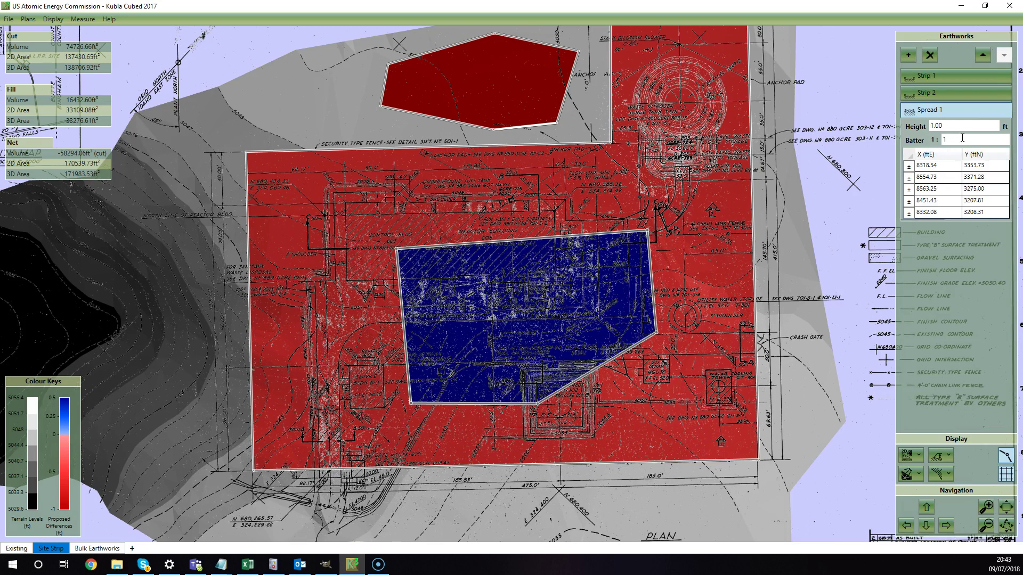
{"action": "left_click", "coordinate": [955, 123]}
{"action": "type", "text": "0.5"}
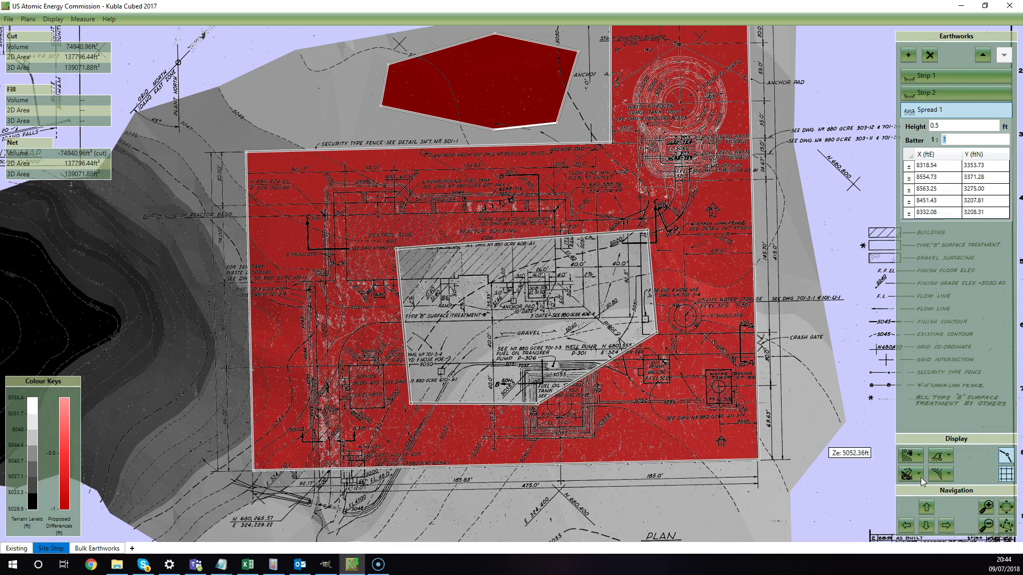
Switch to 3D Orbit View and orbit to see the red strips and spread island
{"action": "left_click", "coordinate": [919, 456]}
{"action": "left_click", "coordinate": [930, 494]}
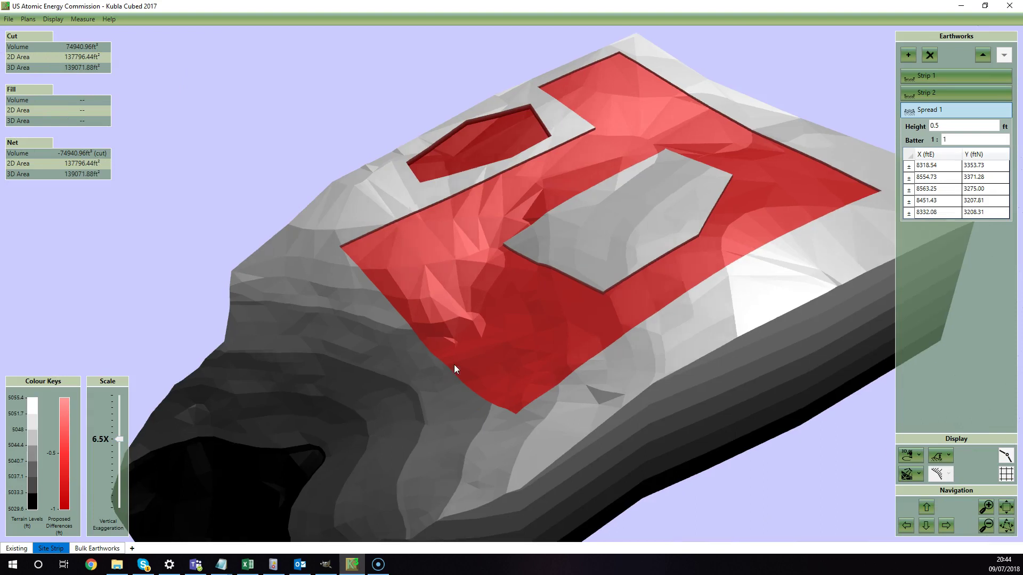
{"action": "mouse_move", "coordinate": [459, 363]}
{"action": "left_mouse_down"}
{"action": "mouse_move", "coordinate": [468, 359]}
{"action": "mouse_move", "coordinate": [451, 359]}
{"action": "left_mouse_up"}
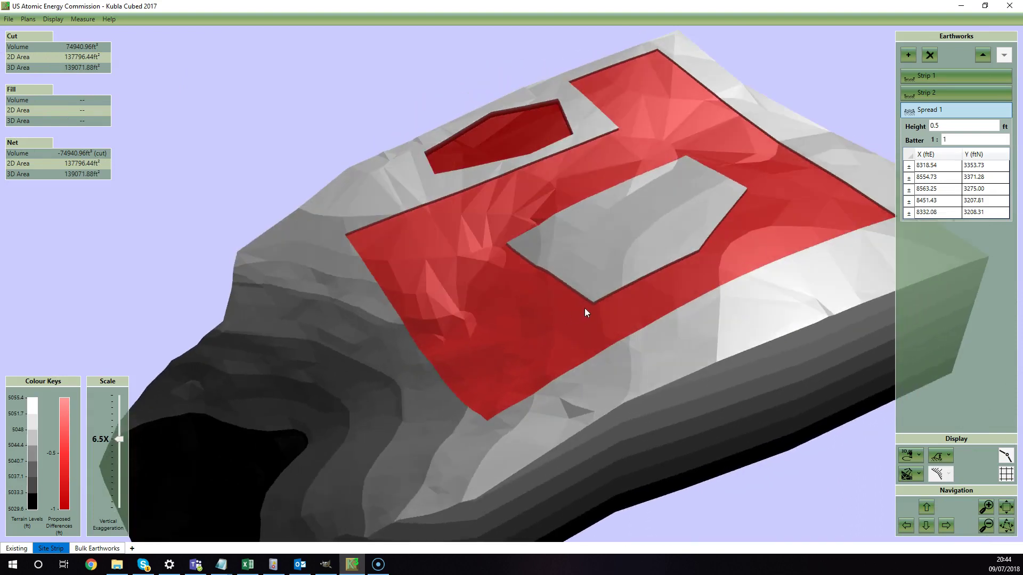